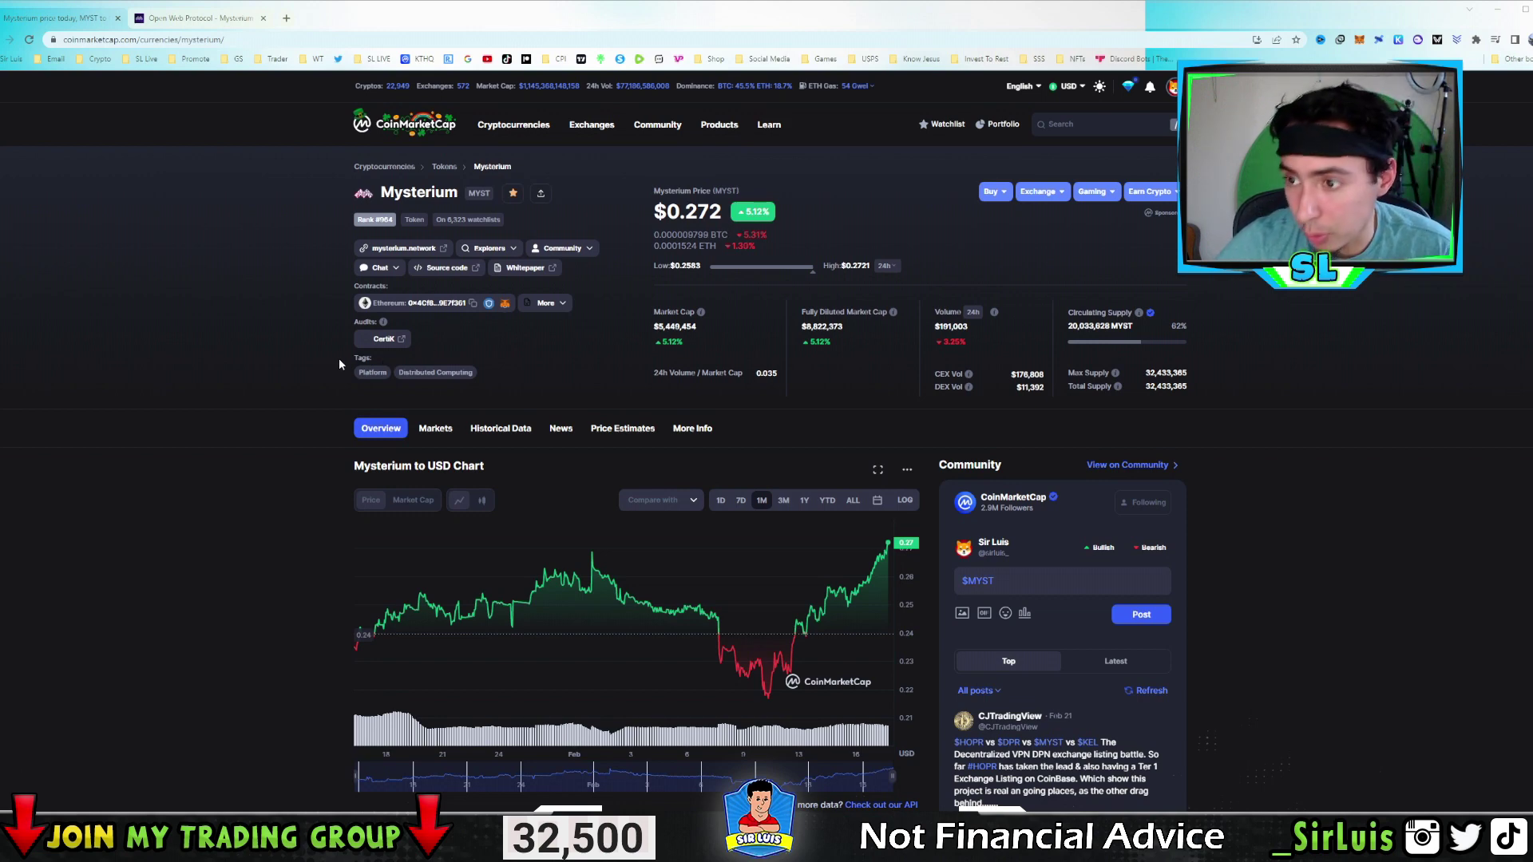
- Set the CoinMarketCap MYST chart to the 7D range, then switch to the Mysterium Network tab
click(742, 502)
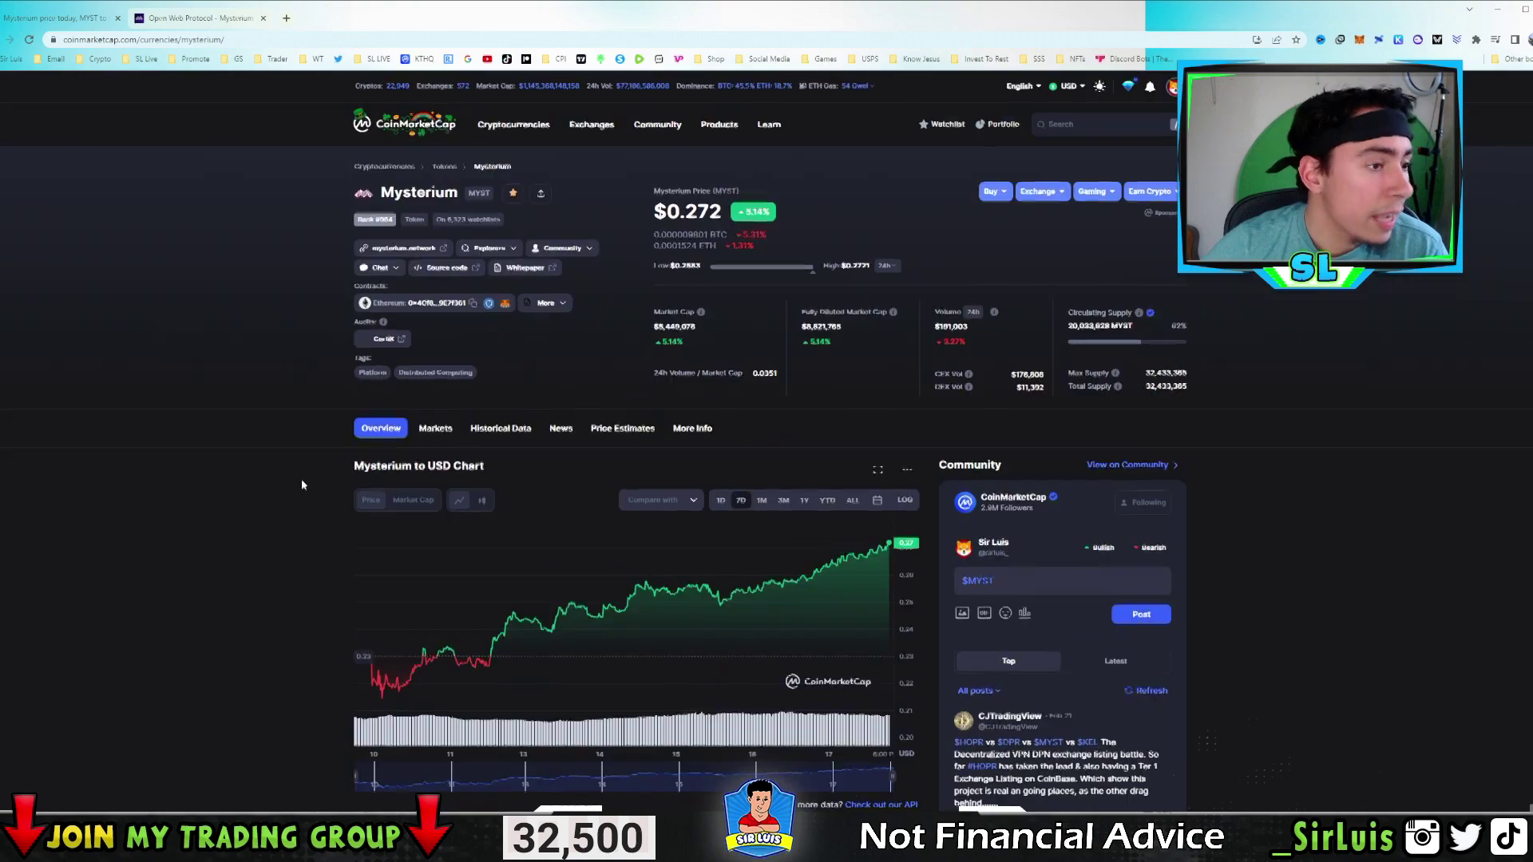
click(194, 20)
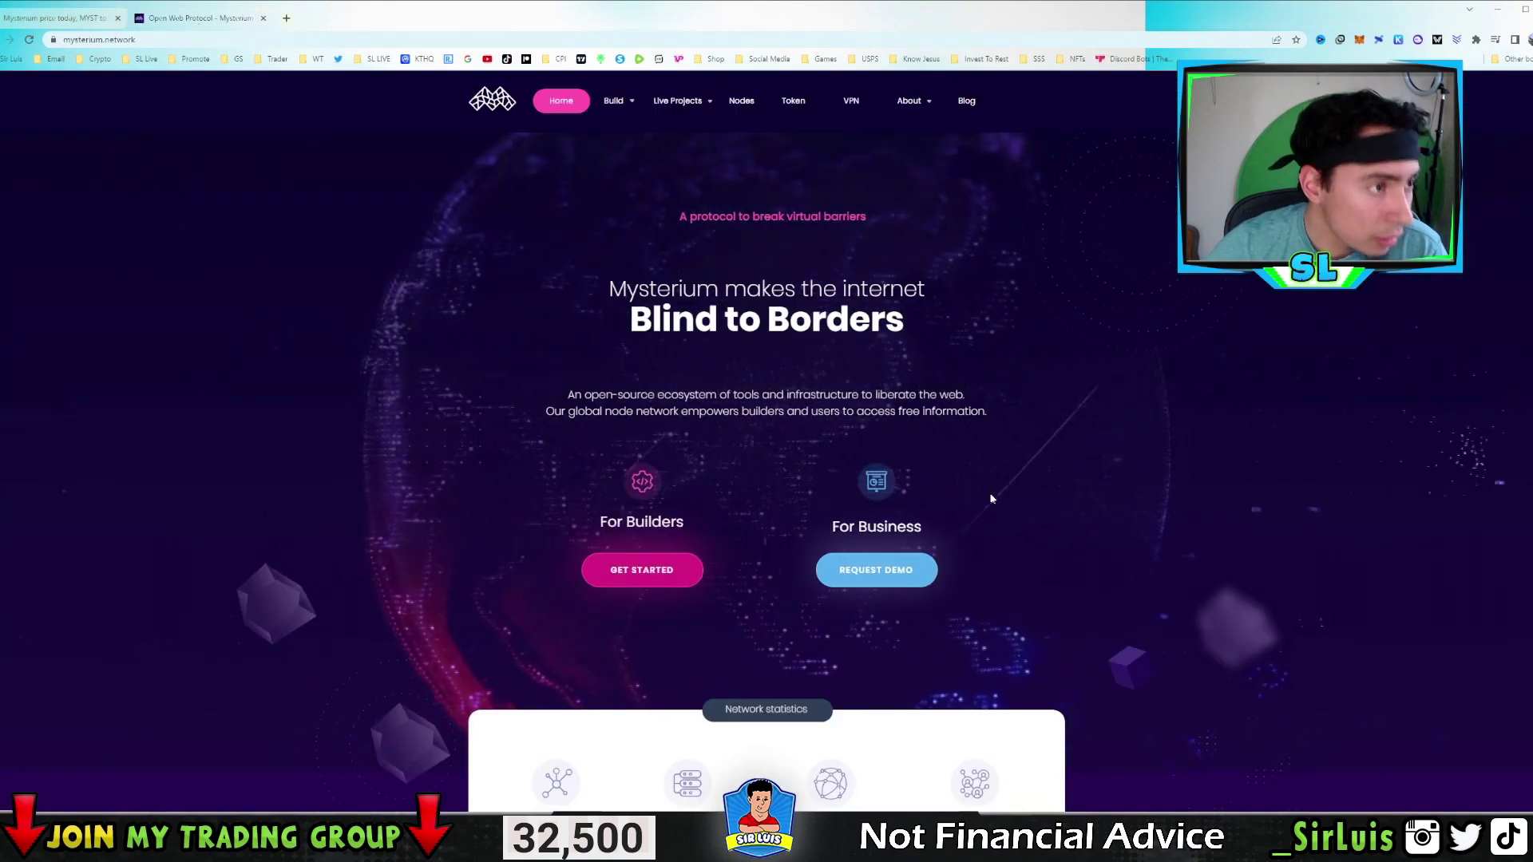
- Browse the mysterium.network network statistics and ecosystem, then return to the CoinMarketCap MYST page
scroll(1038, 543, down, 5)
scroll(1112, 581, down, 5)
scroll(1124, 586, up, 7)
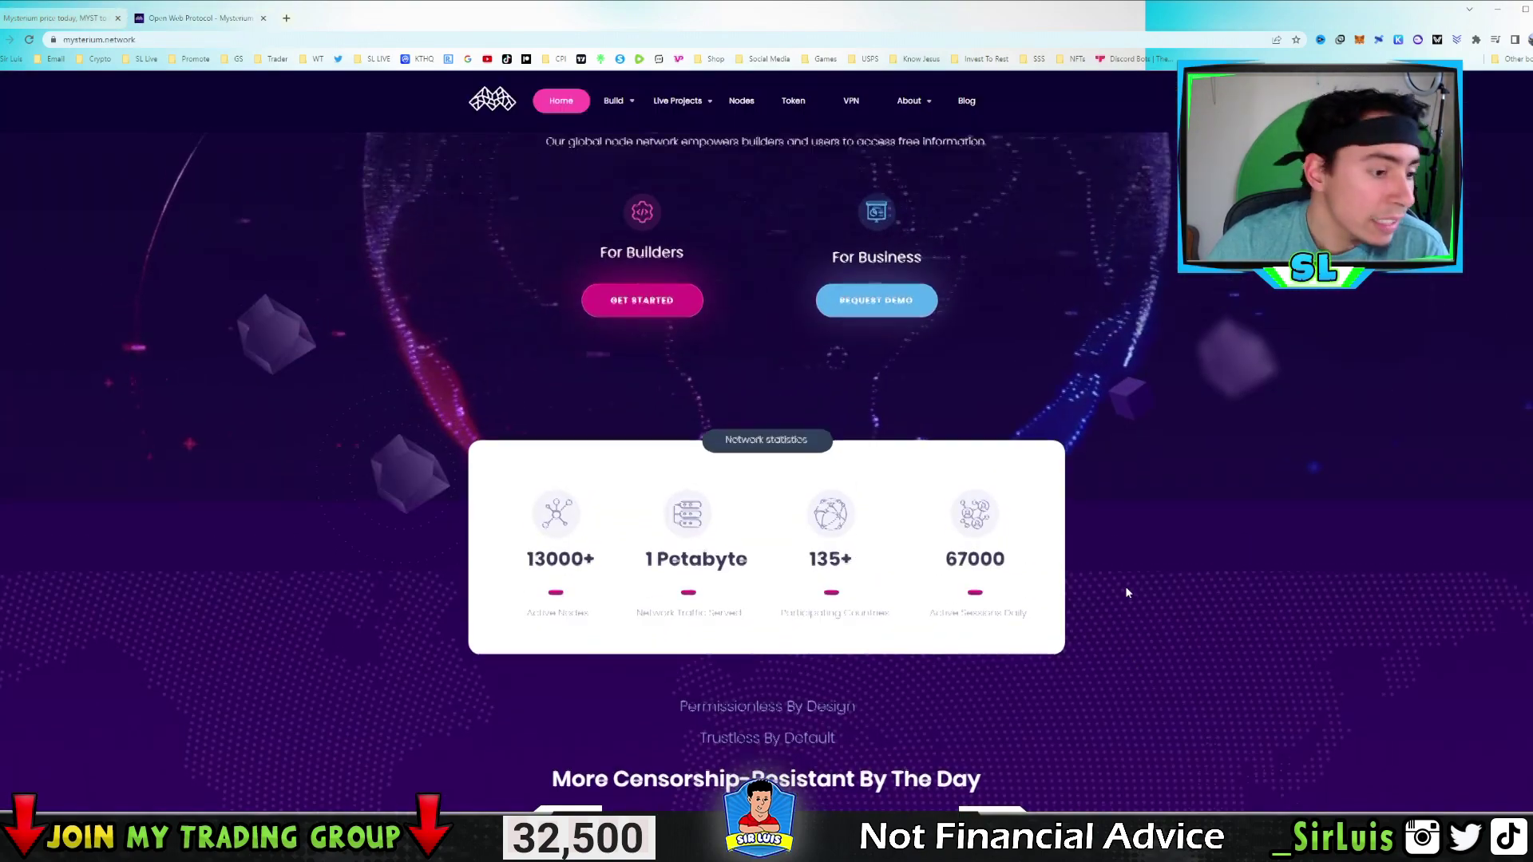
scroll(1124, 591, down, 3)
scroll(1124, 601, down, 6)
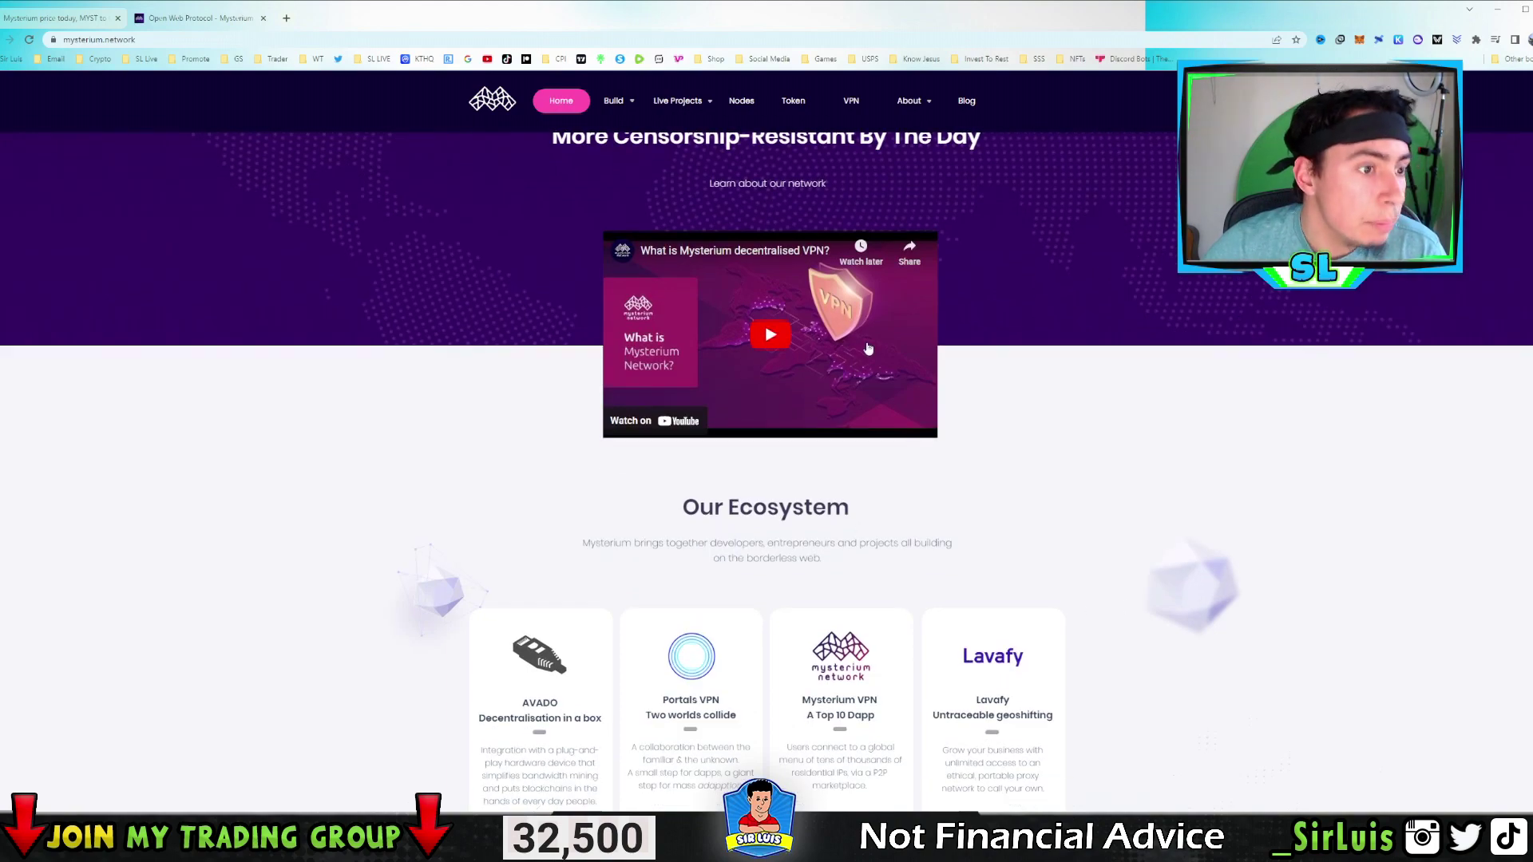
scroll(1167, 630, up, 4)
scroll(1170, 634, down, 1)
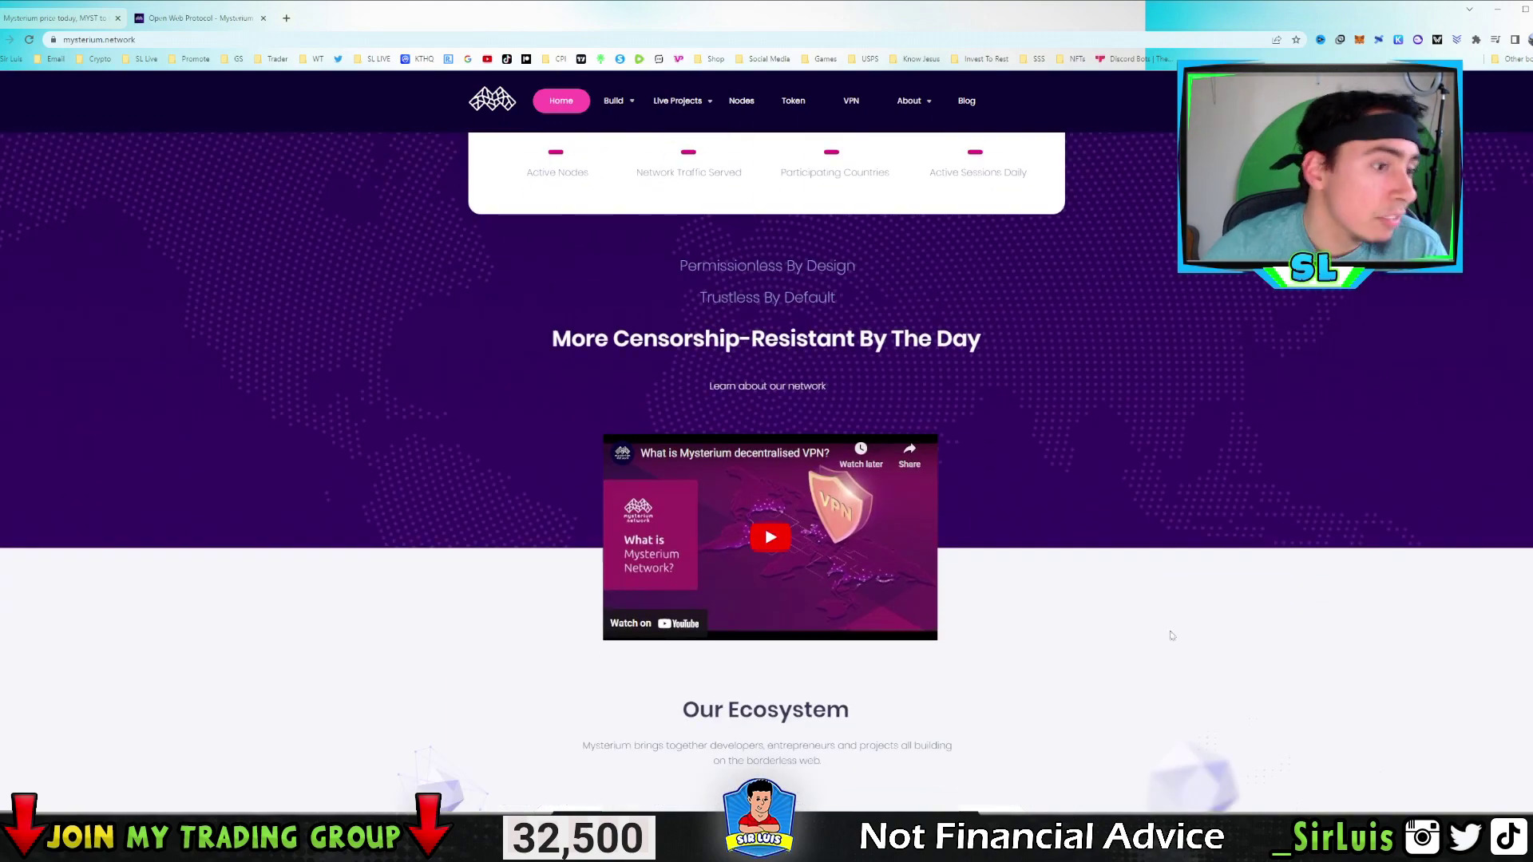
scroll(1171, 635, down, 4)
key(ctrl+Tab)
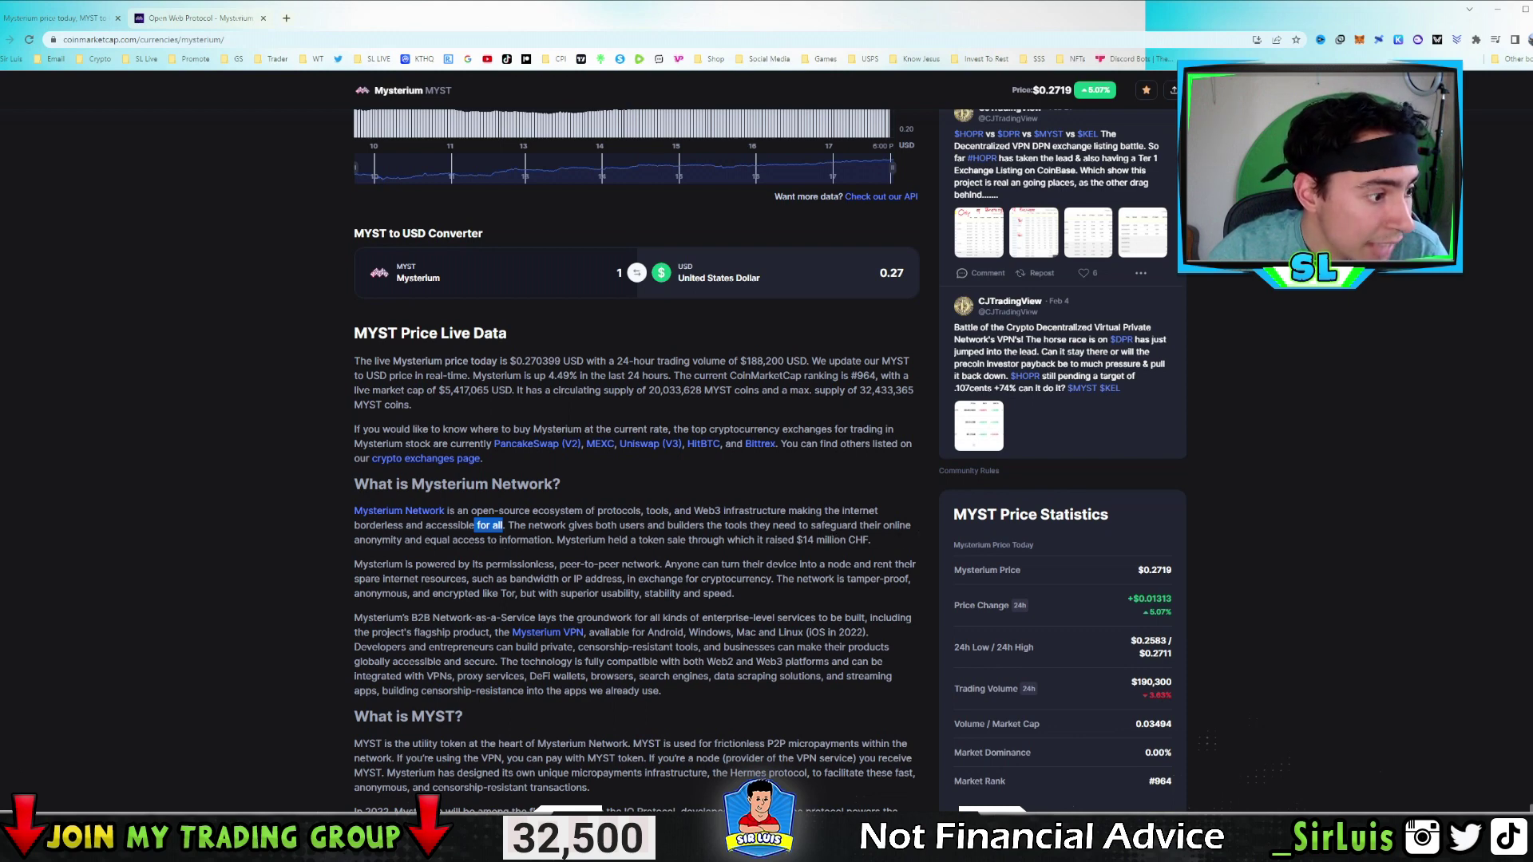
- Read 'What is Mysterium Network?', highlighting the tamper-proof network sentence, then return to mysterium.network
scroll(578, 550, down, 2)
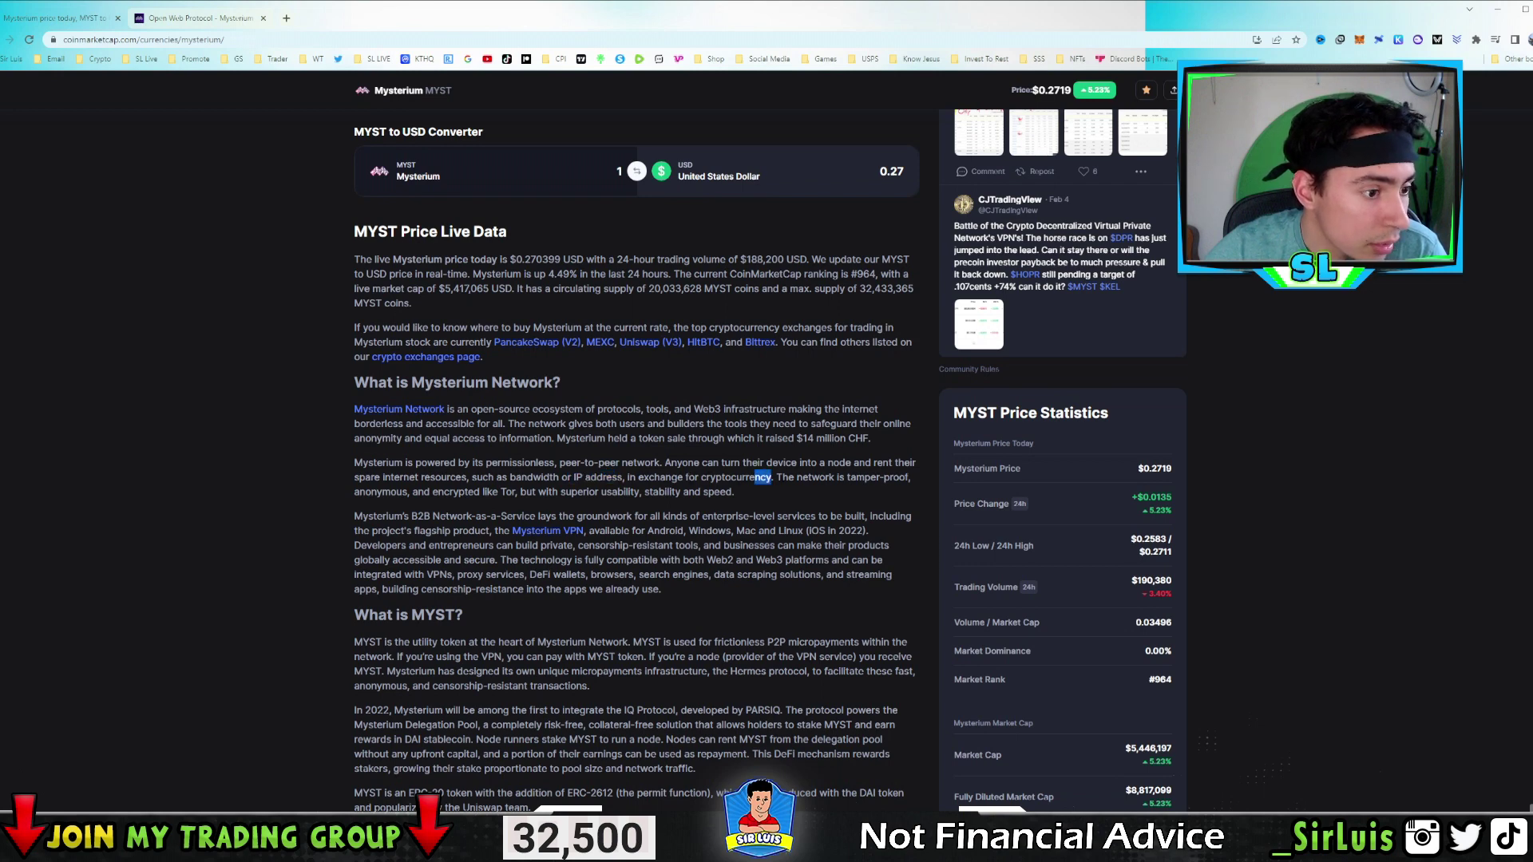
drag(776, 477, 879, 489)
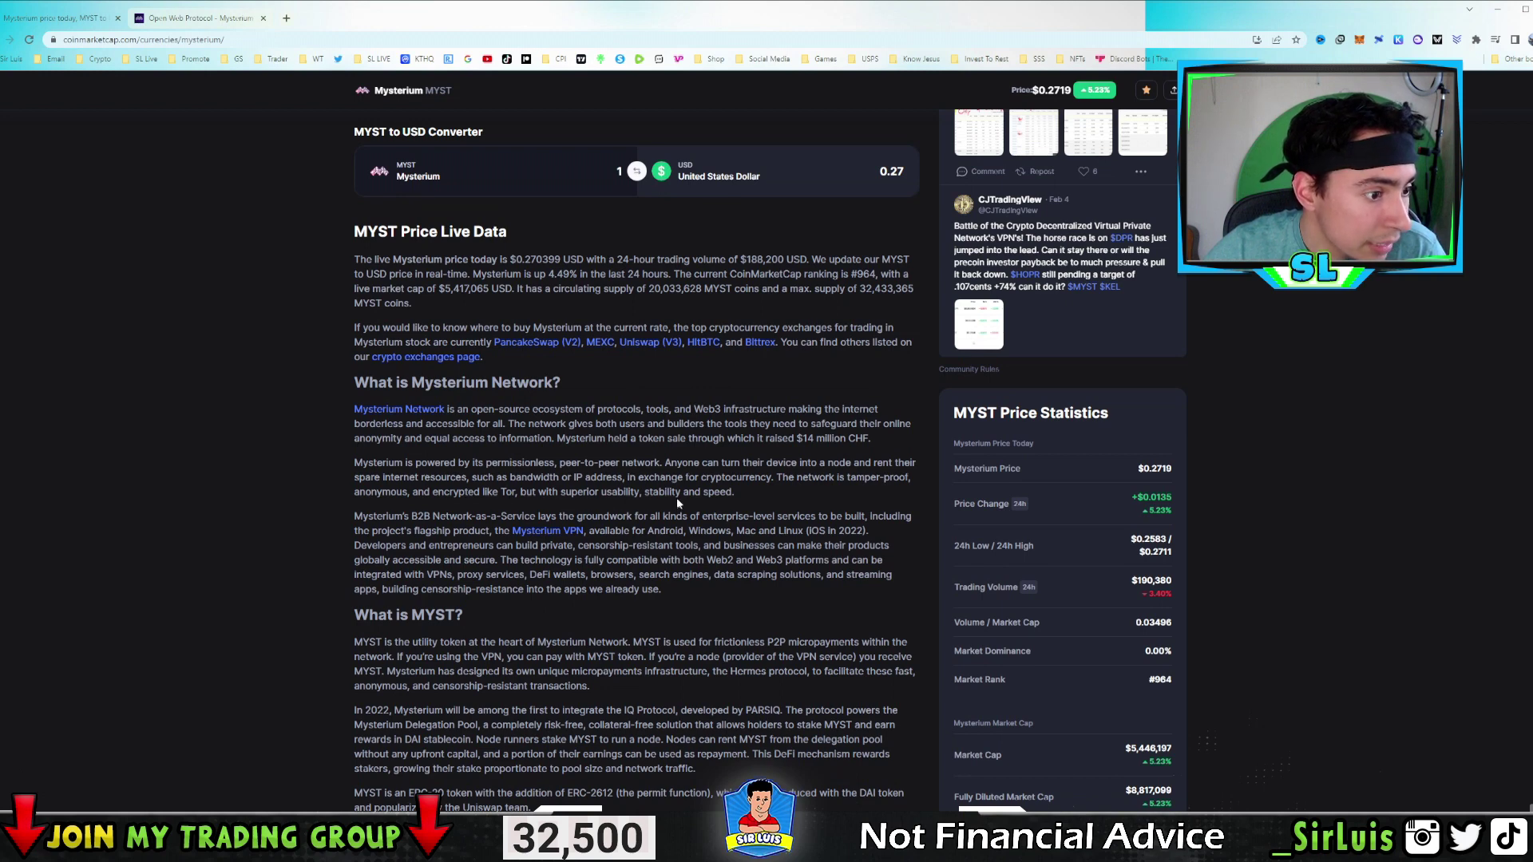
key(ctrl+Tab)
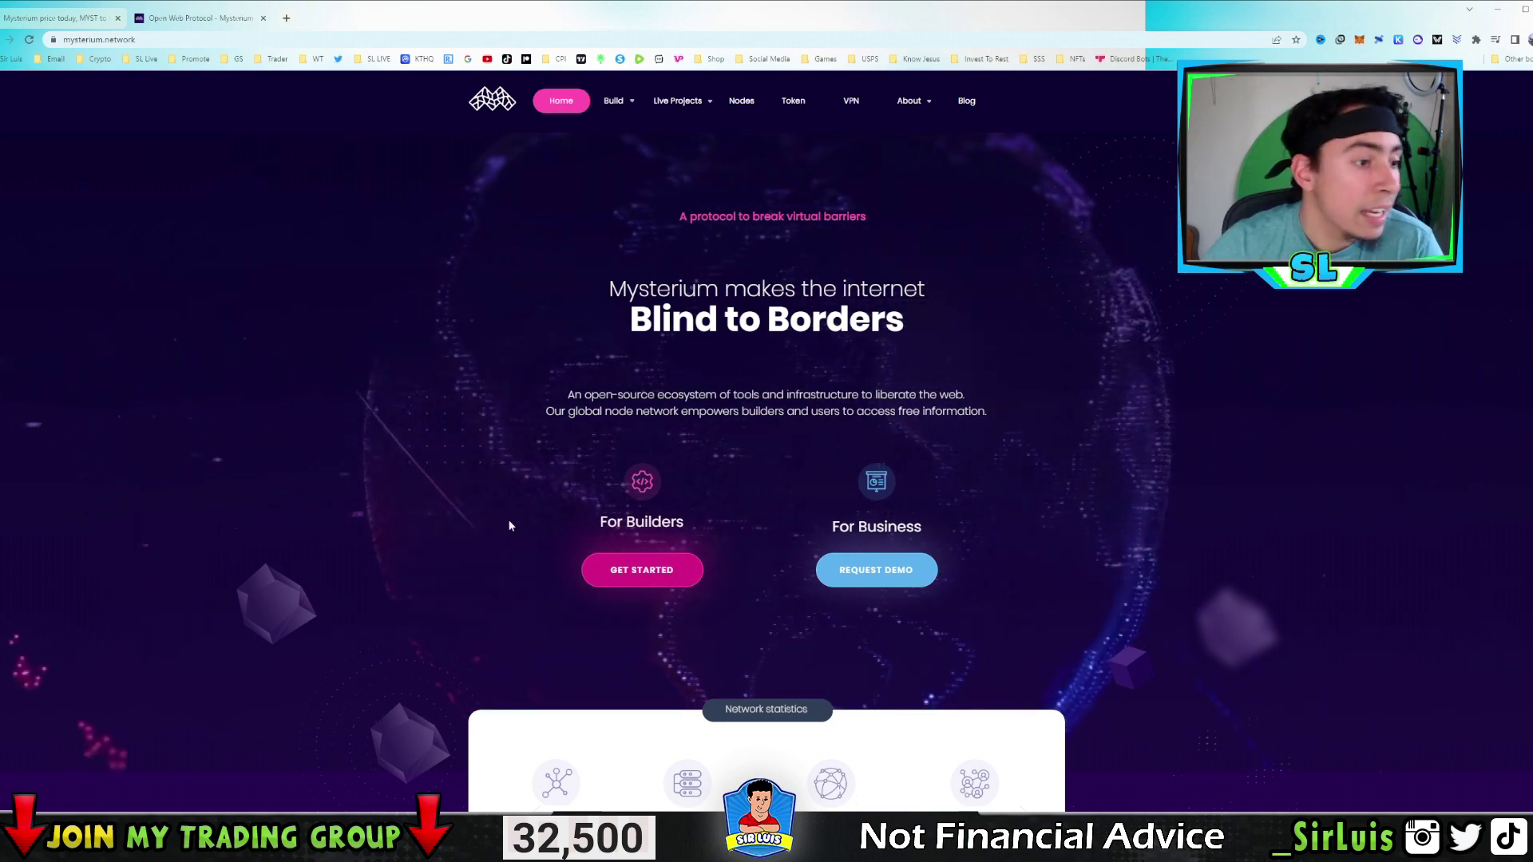
- Scroll down the Mysterium homepage and follow Start Earning to mystnodes.com
scroll(487, 551, down, 6)
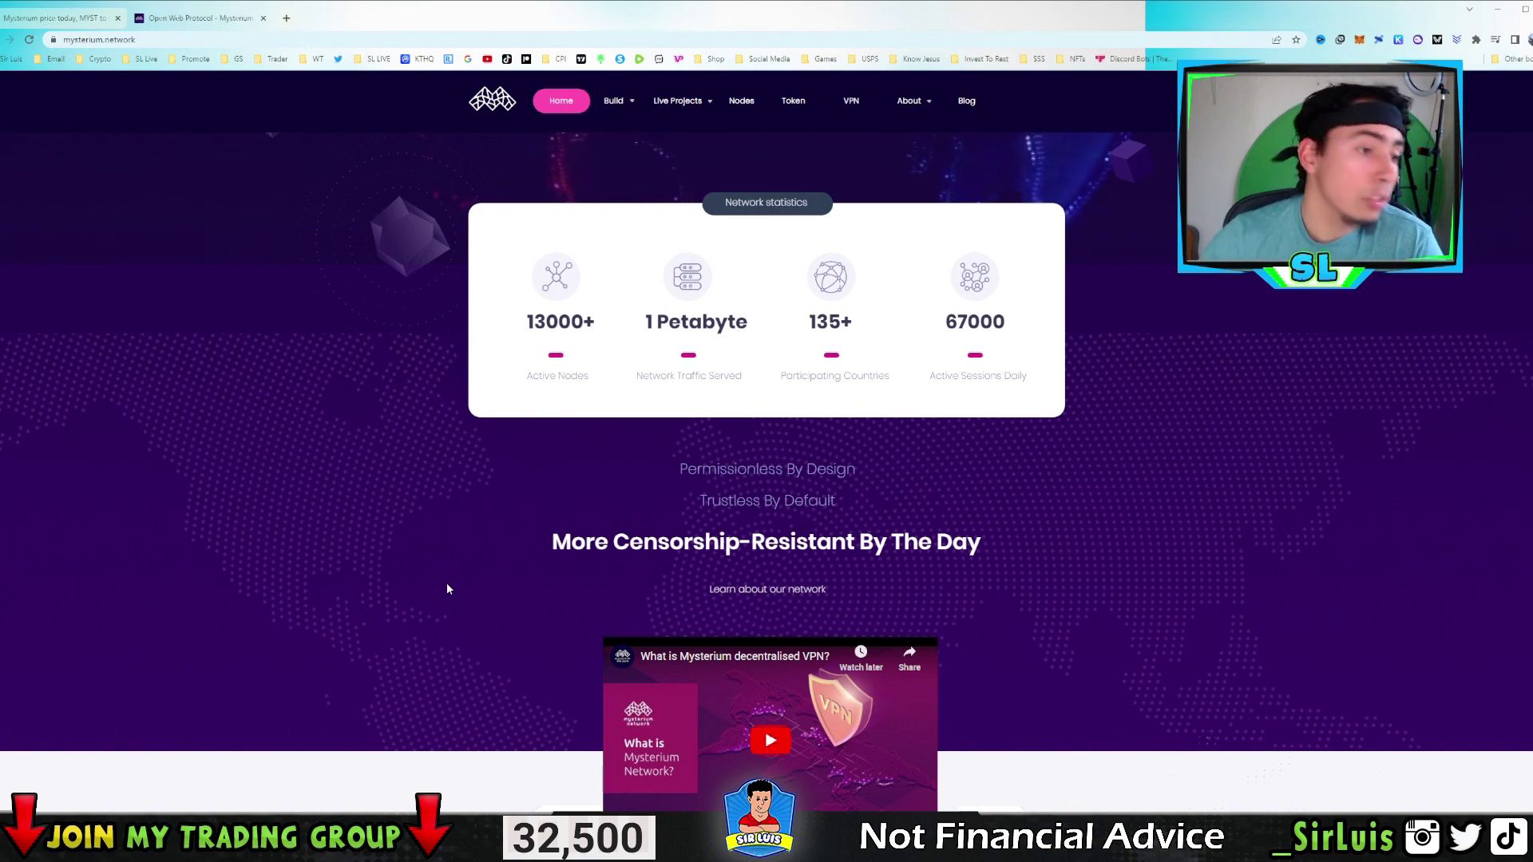
scroll(450, 585, up, 6)
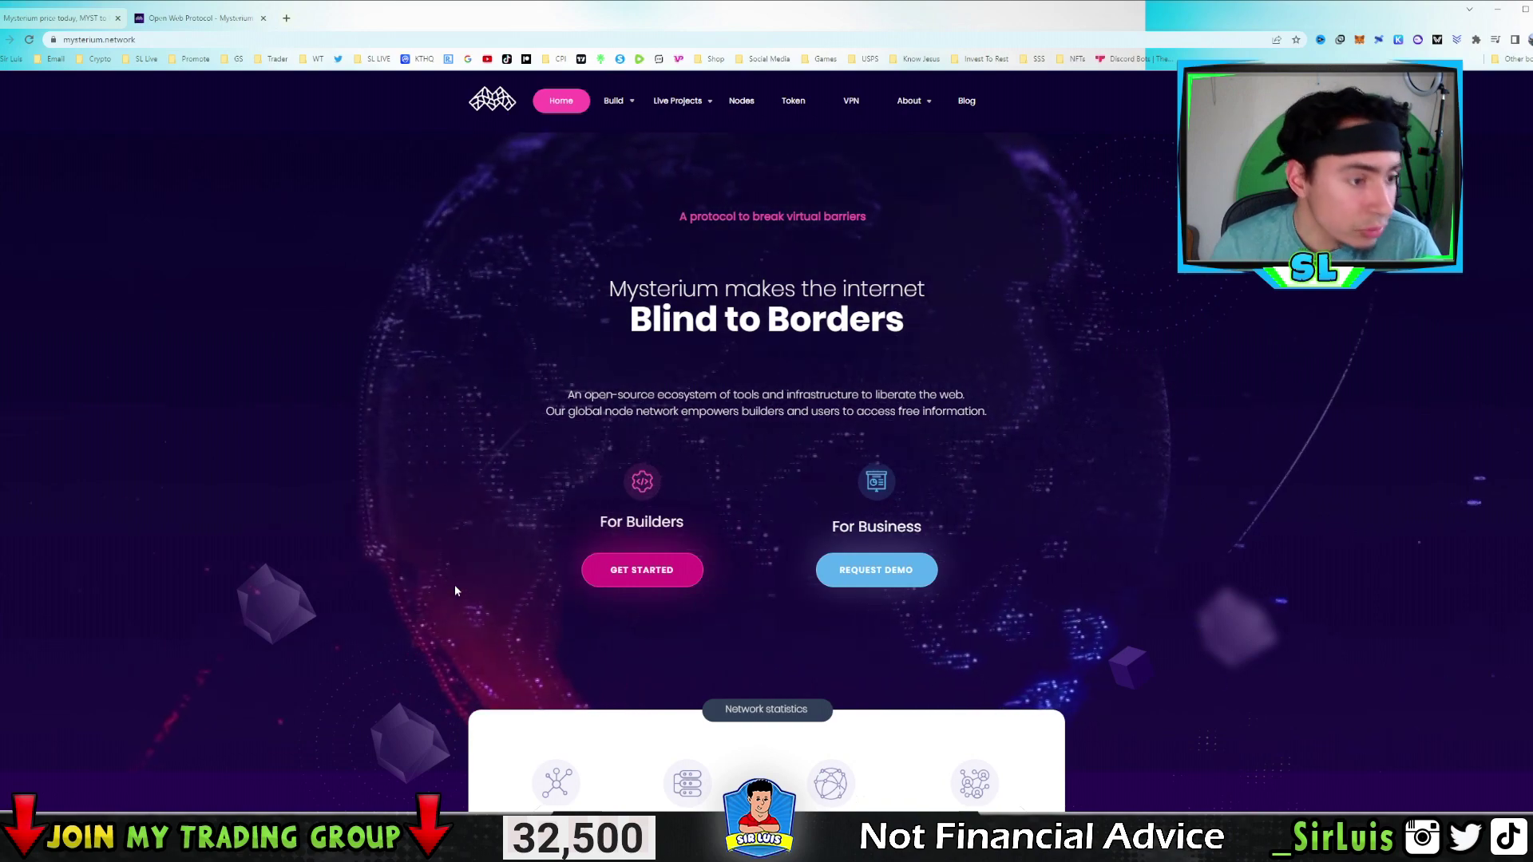
scroll(455, 591, down, 10)
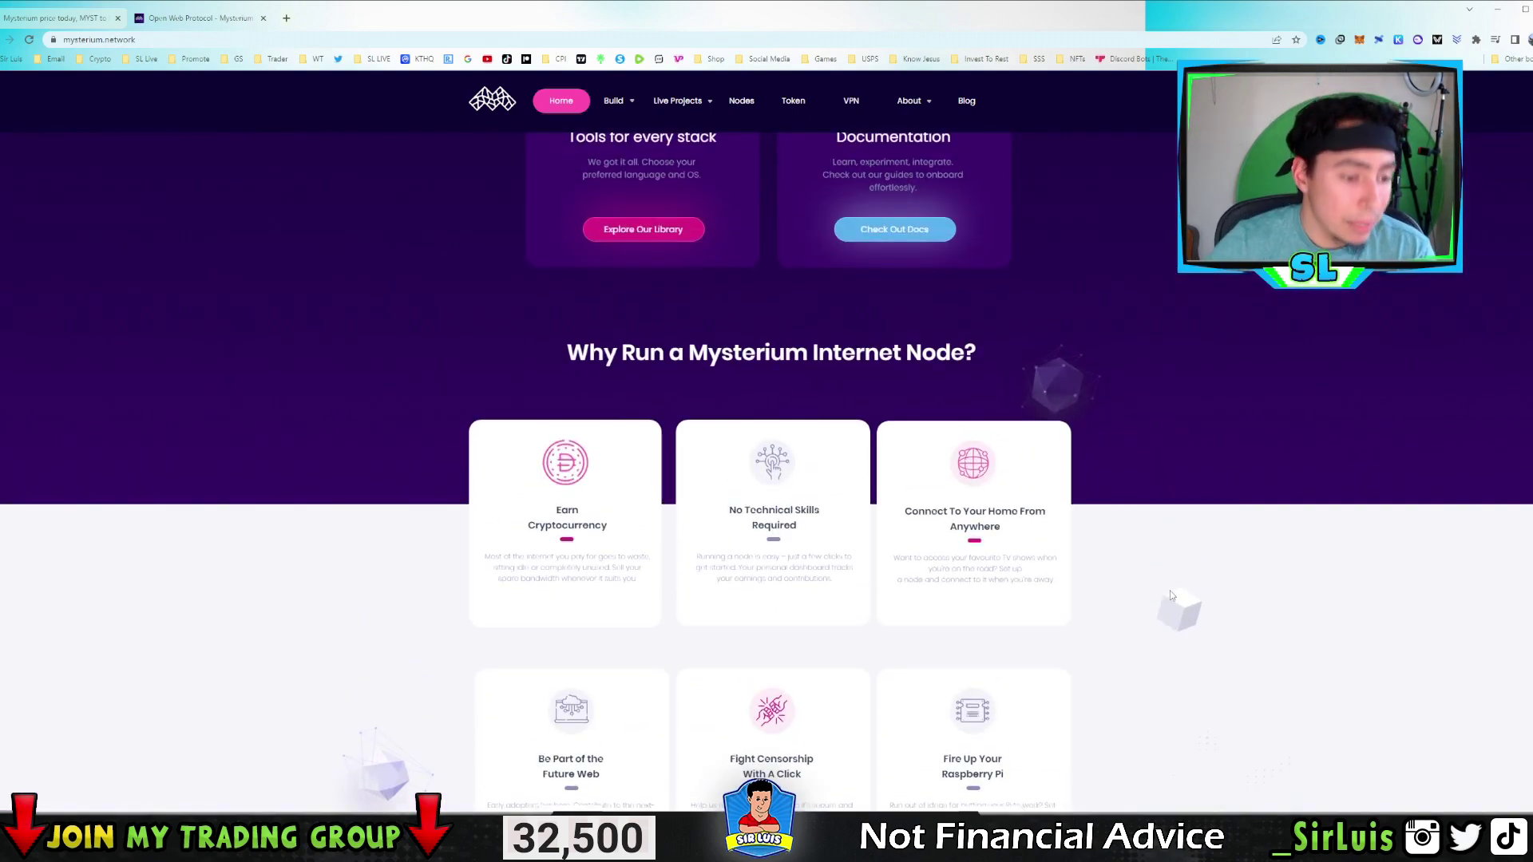
scroll(1171, 590, down, 3)
scroll(1264, 615, up, 10)
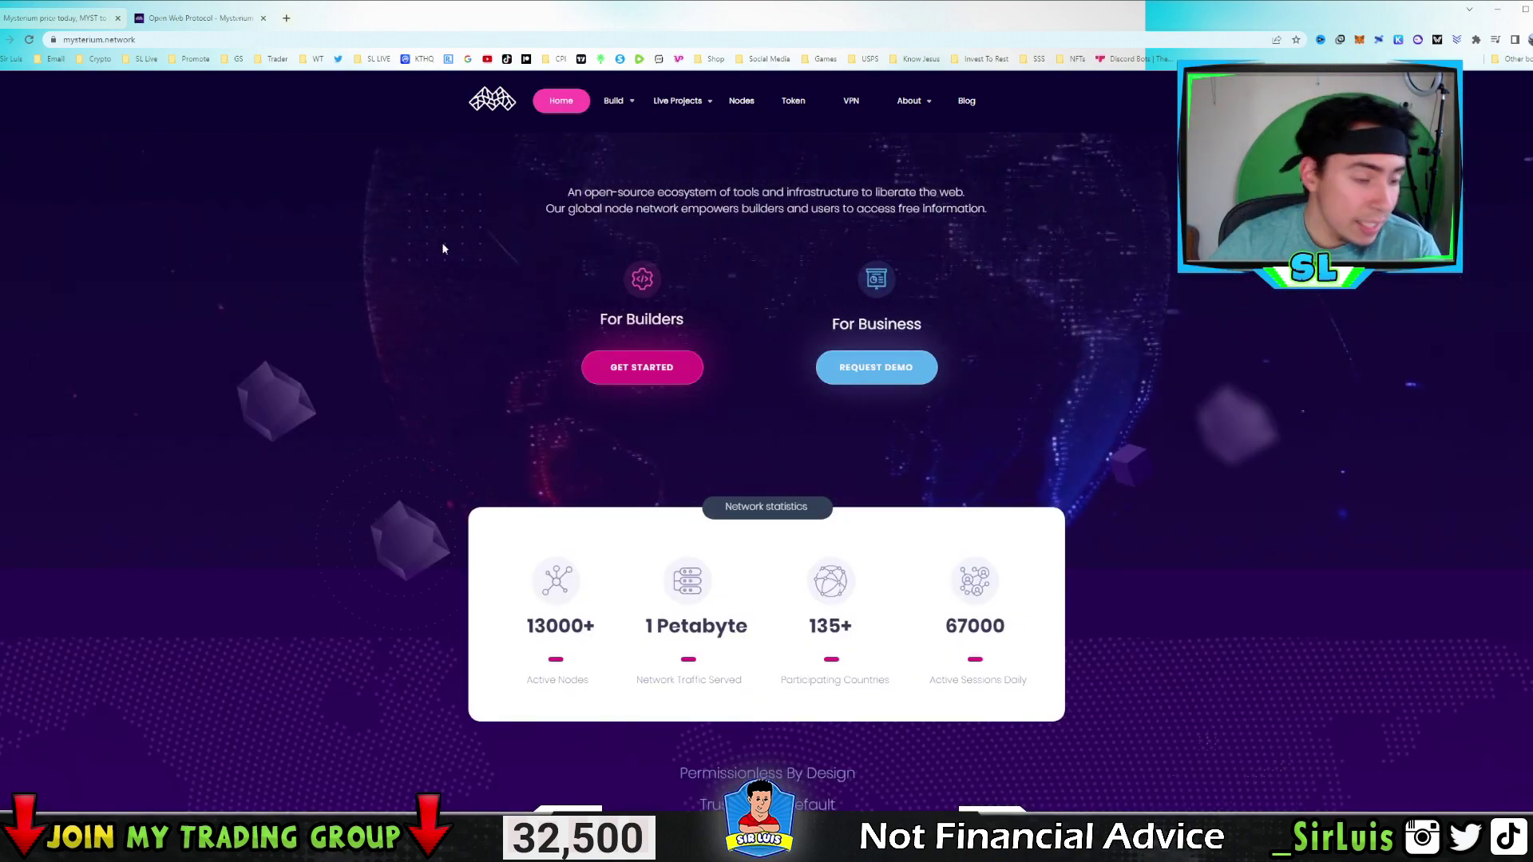
scroll(1169, 631, down, 6)
scroll(1179, 655, down, 5)
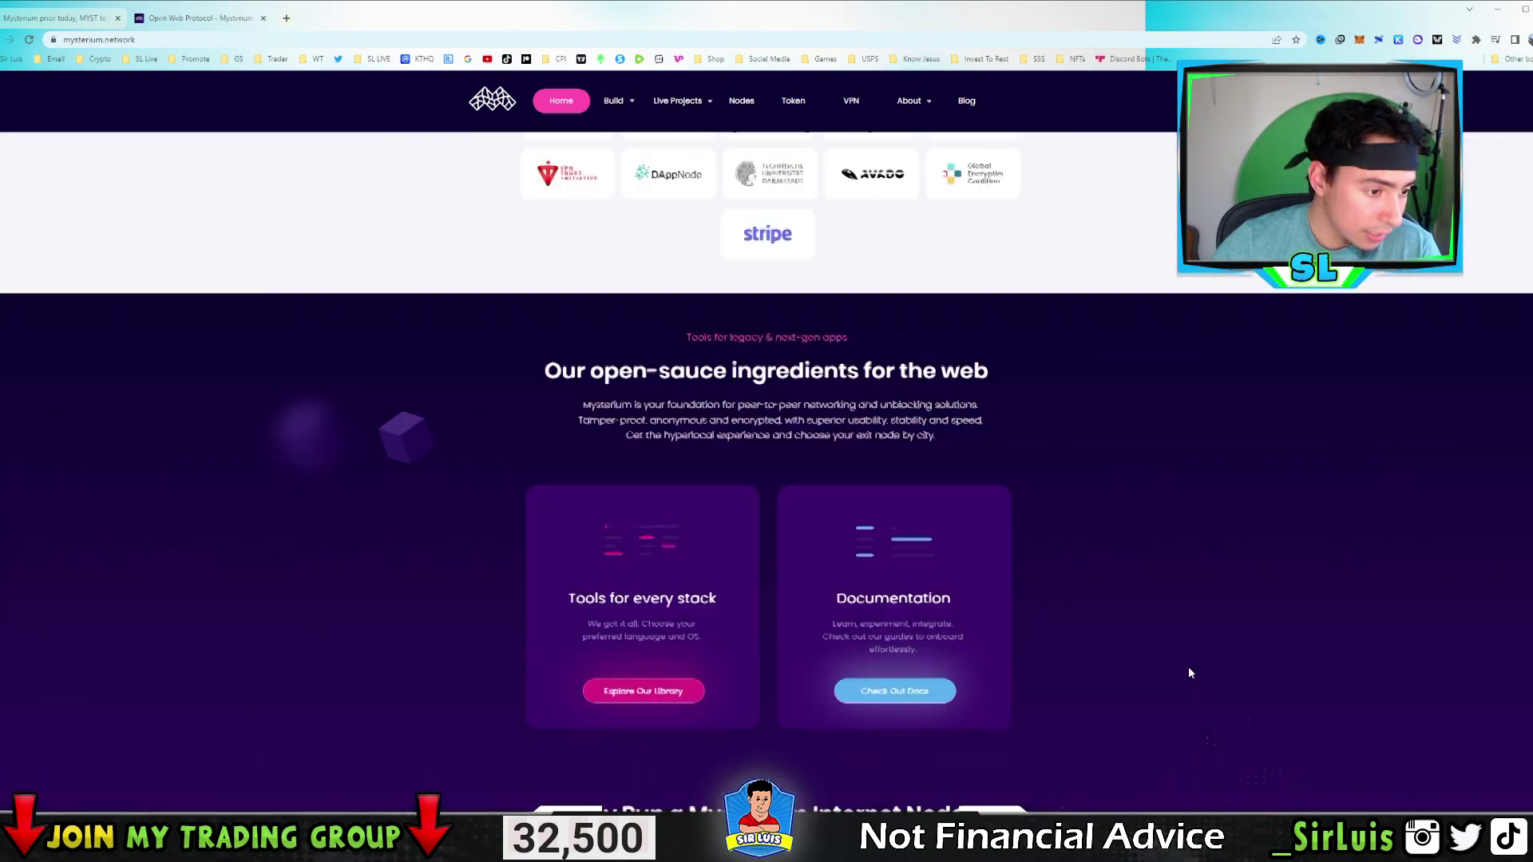
scroll(1188, 668, down, 5)
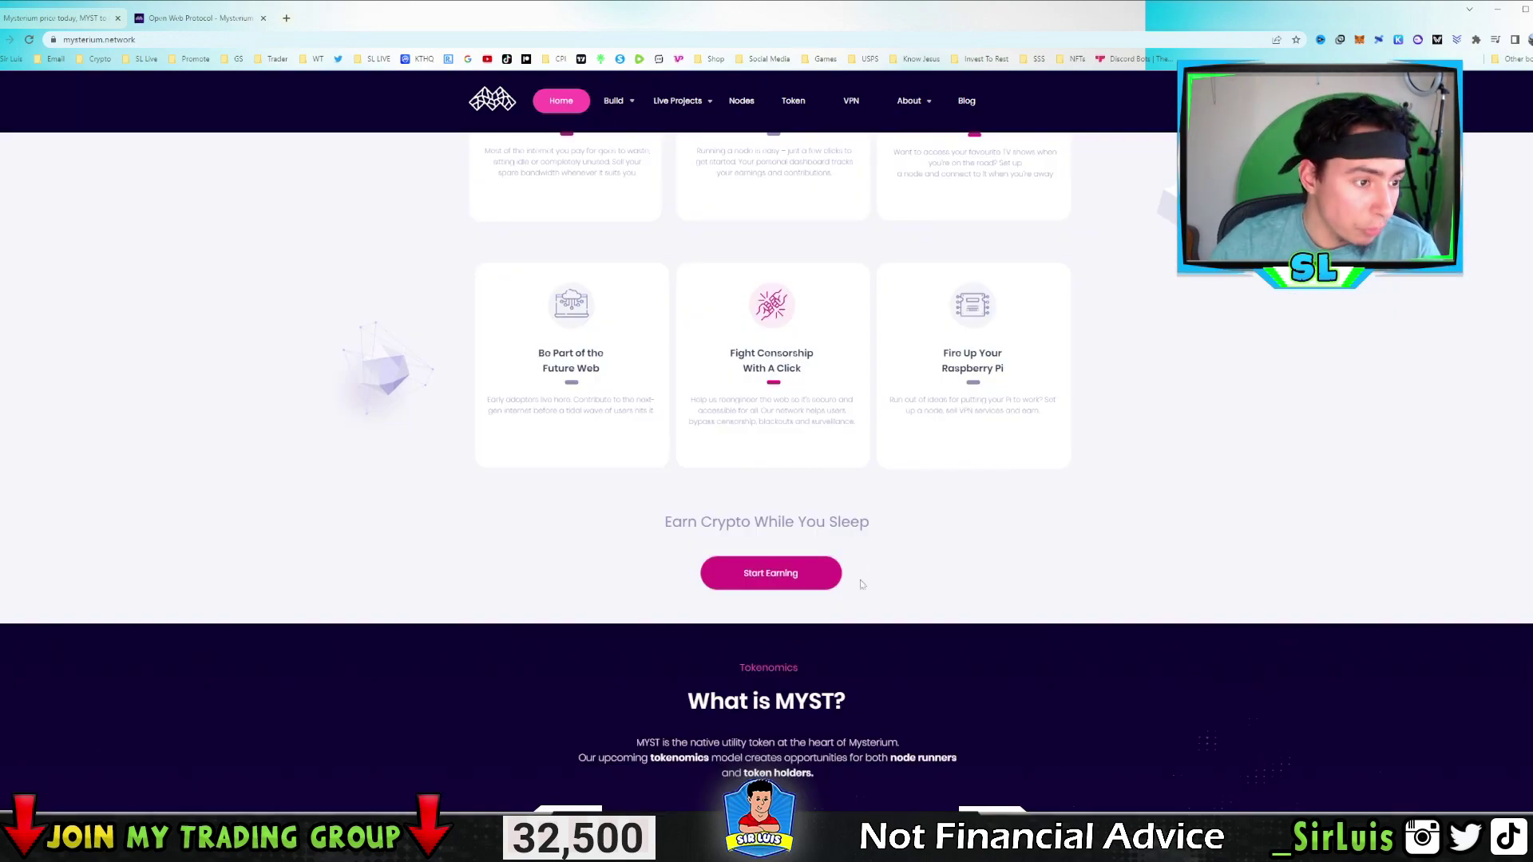
click(806, 589)
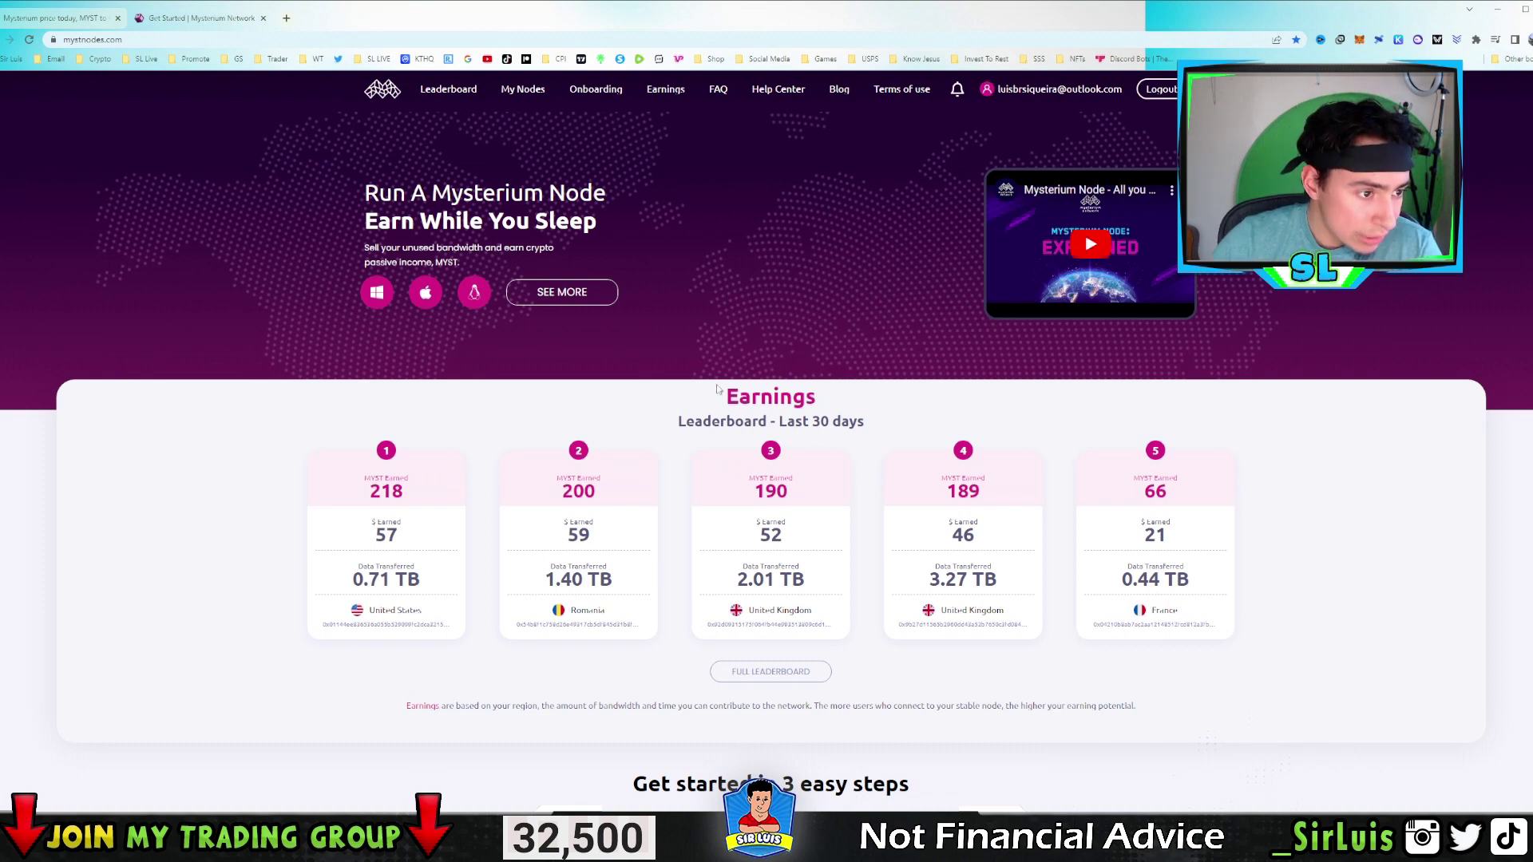
- Inspect the 30-day leaderboard, highlighting the Earnings heading and second place's 200 MYST
drag(722, 393, 816, 404)
click(854, 493)
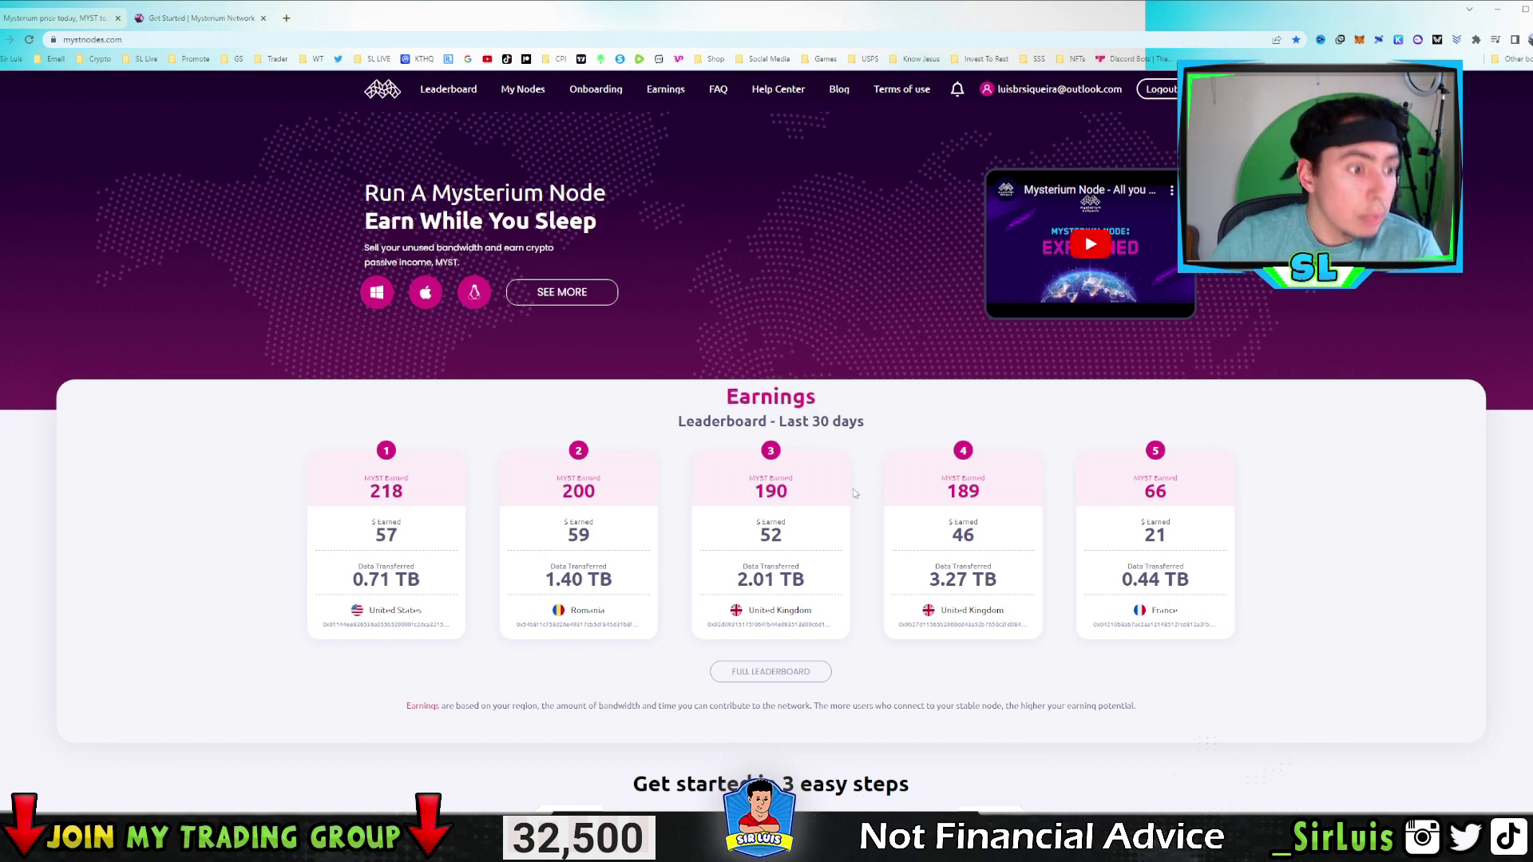
drag(557, 477, 596, 494)
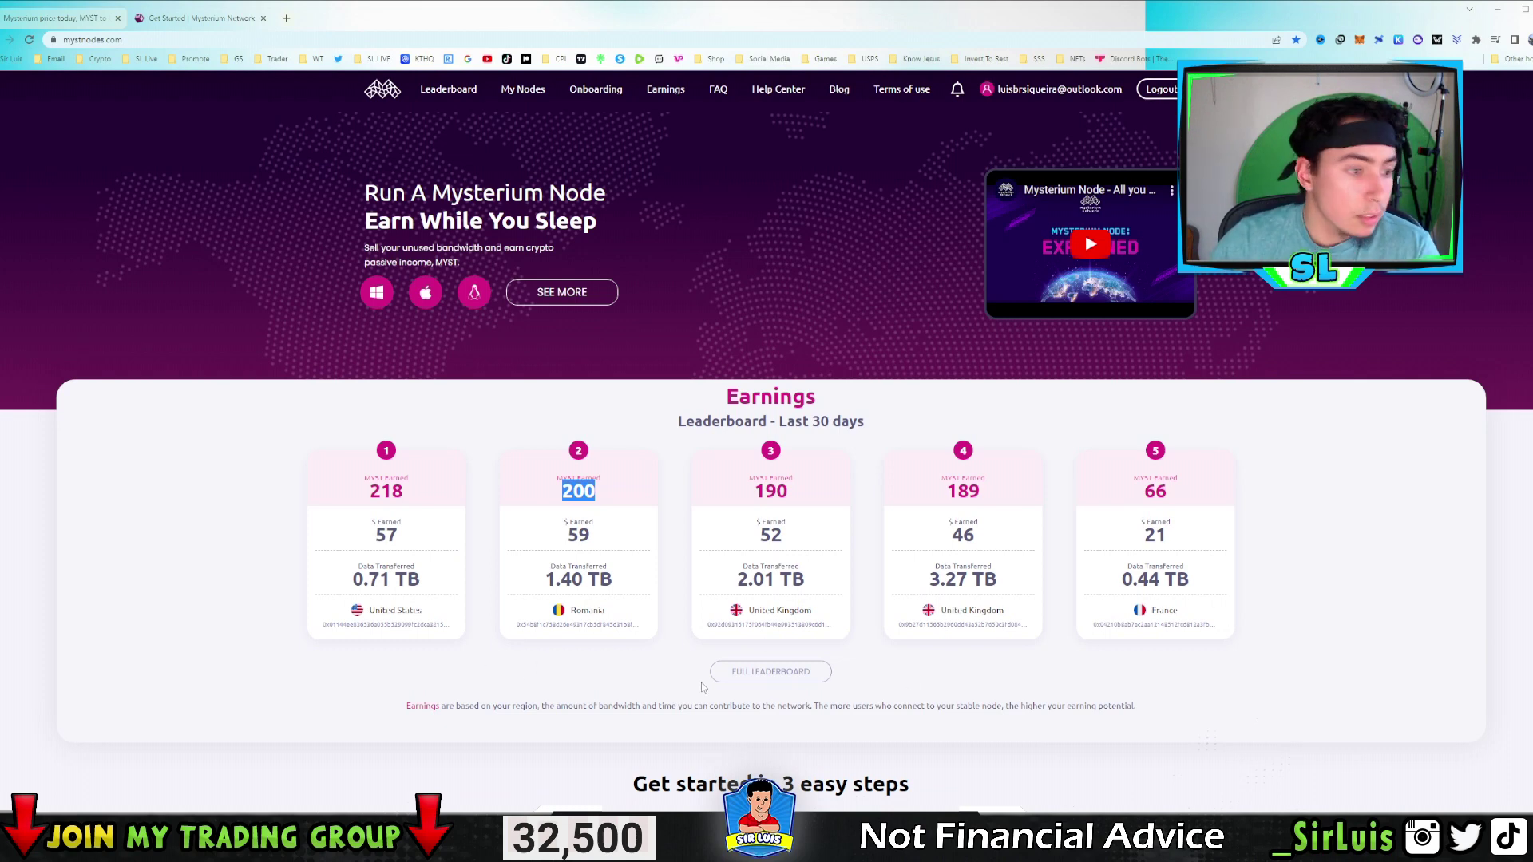
right_click(726, 694)
click(653, 666)
- Scroll down past the leaderboard to the 'Earnings by the Bytes' section
scroll(678, 683, down, 8)
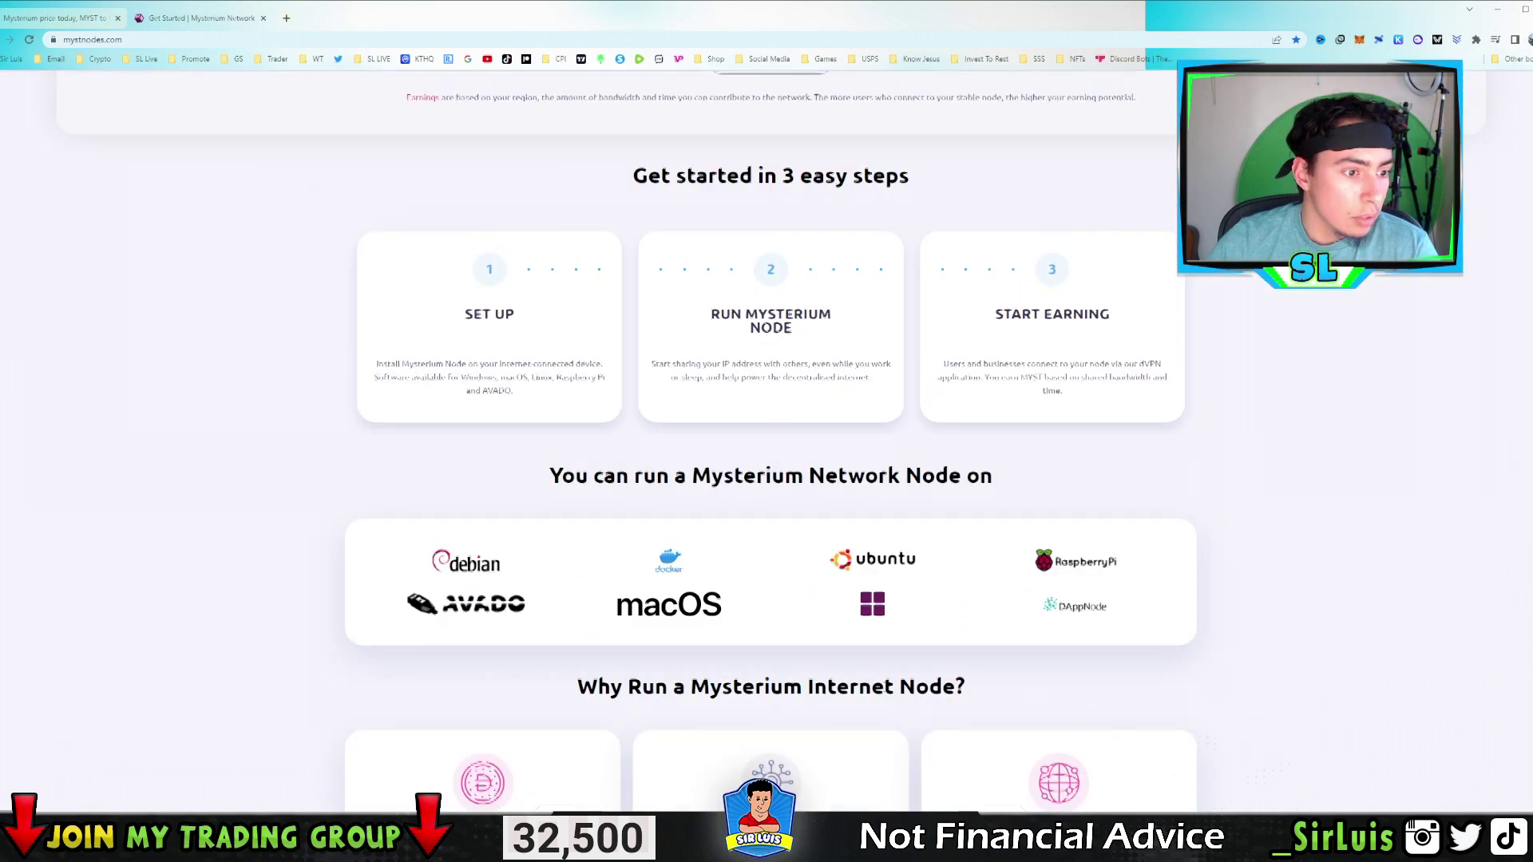
scroll(743, 685, down, 6)
scroll(806, 688, down, 5)
scroll(885, 691, down, 4)
scroll(884, 691, down, 4)
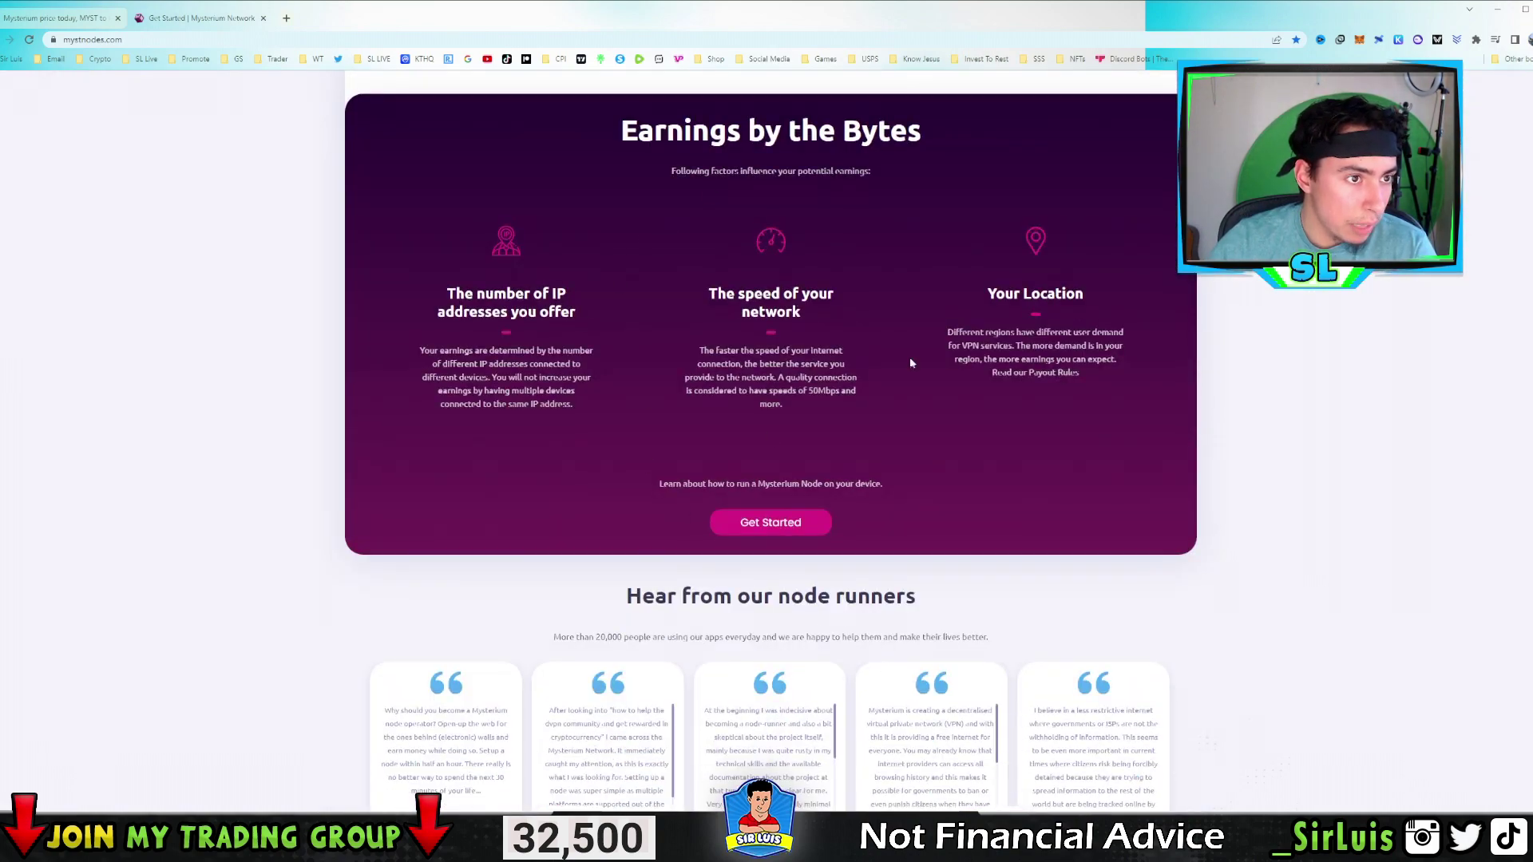
- Begin MystNodes onboarding with Get Started and choose Desktop as the device type
click(772, 523)
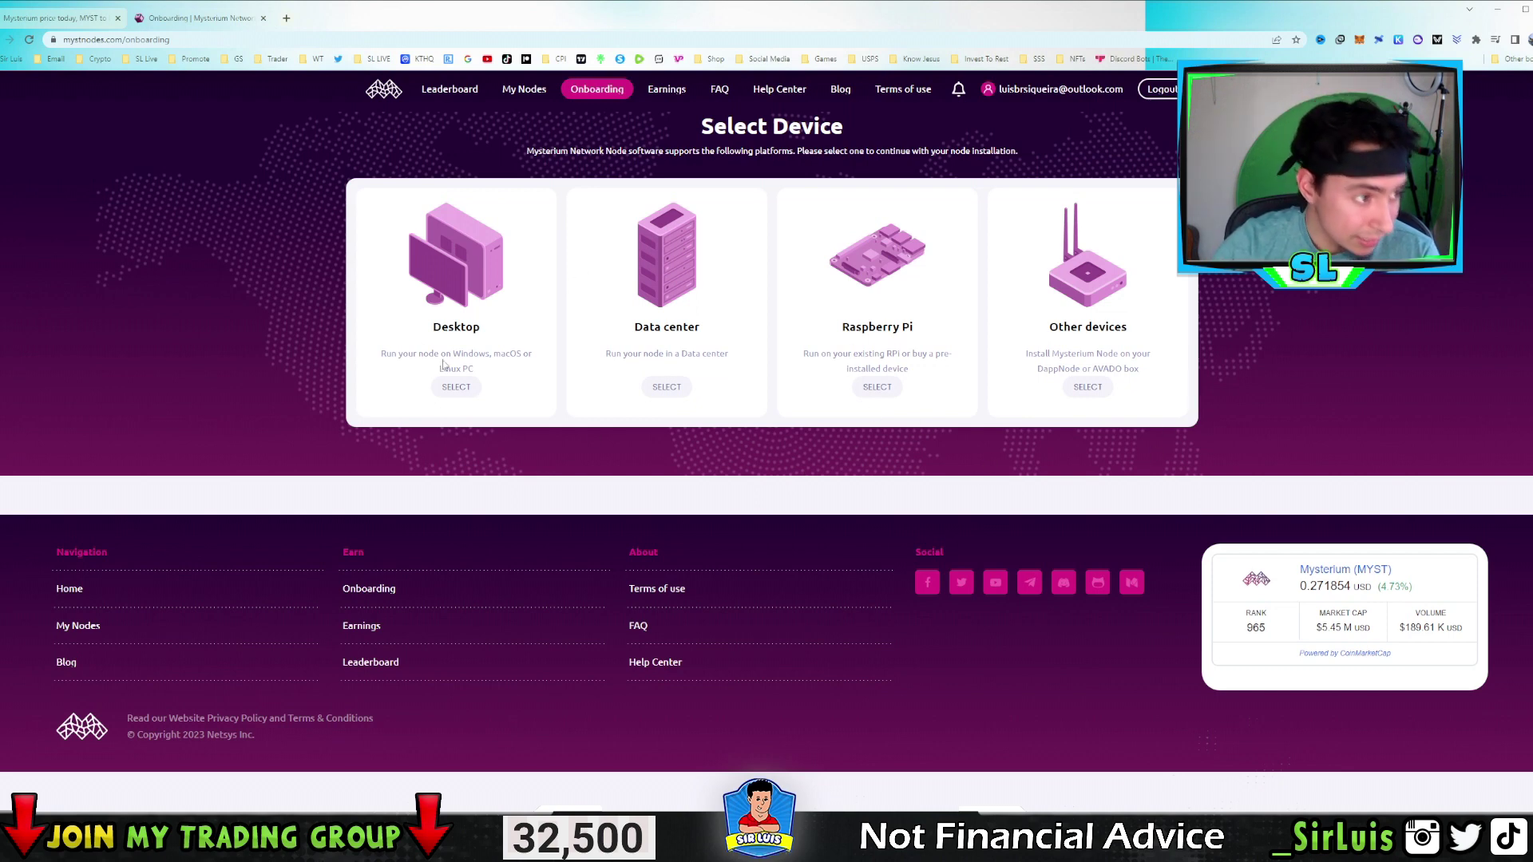
click(462, 396)
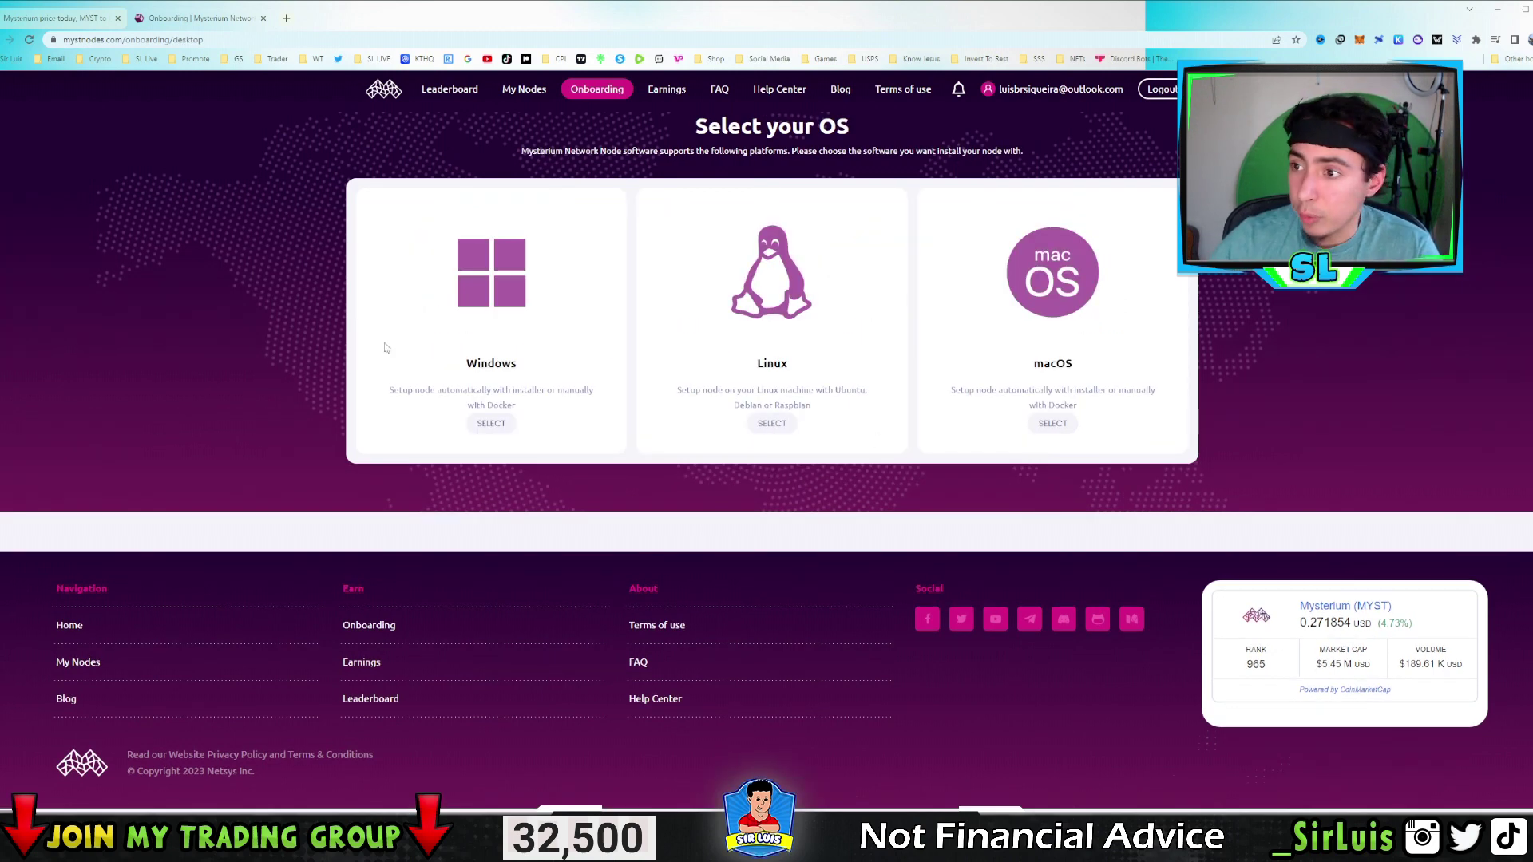
- Choose Windows as the node's operating system
click(491, 423)
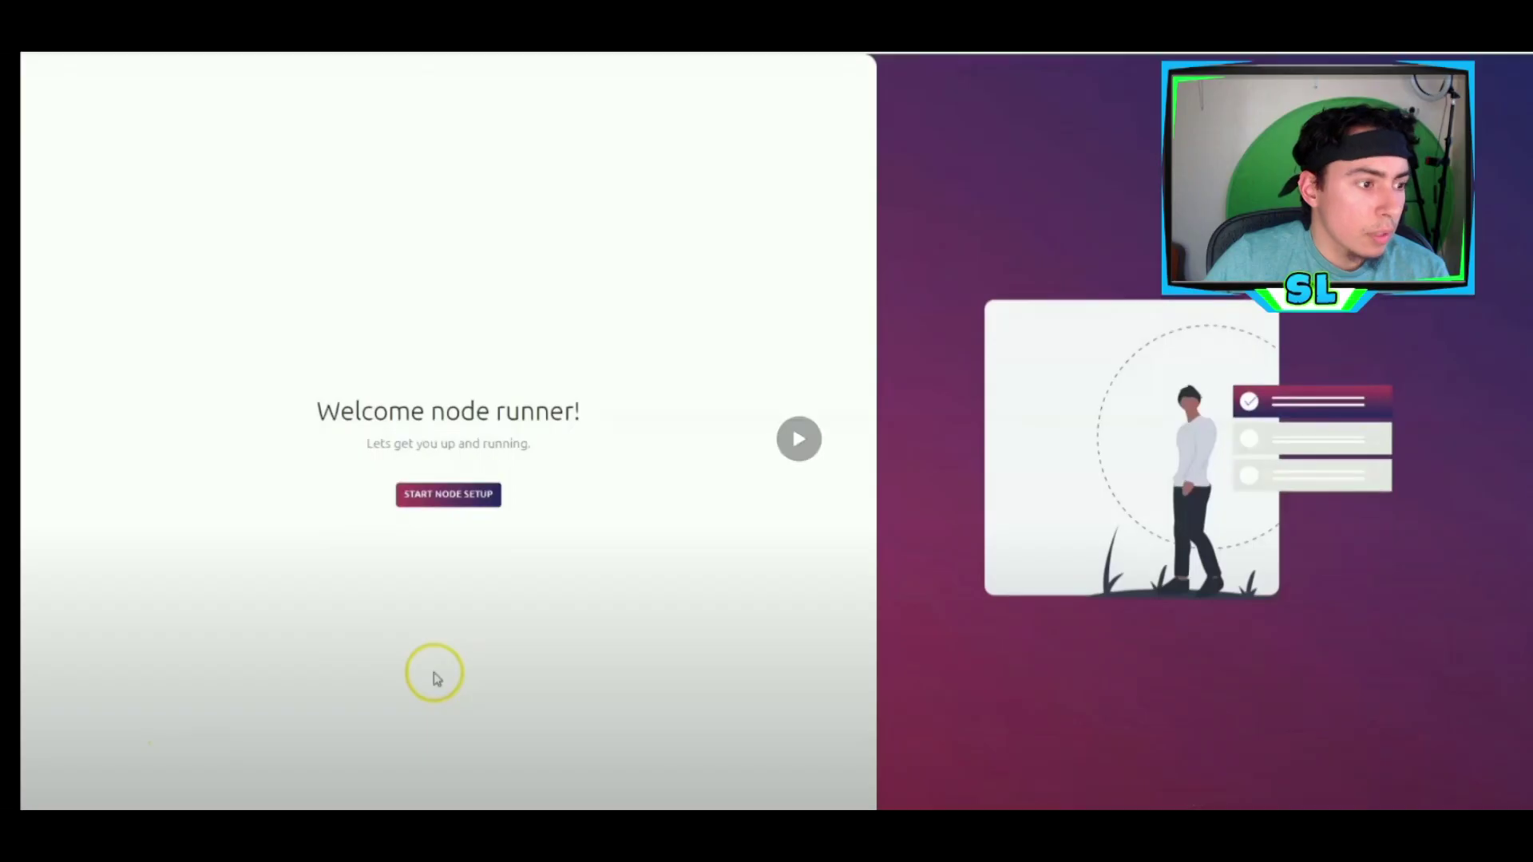
- Start node setup from the 'Welcome node runner!' screen
click(442, 495)
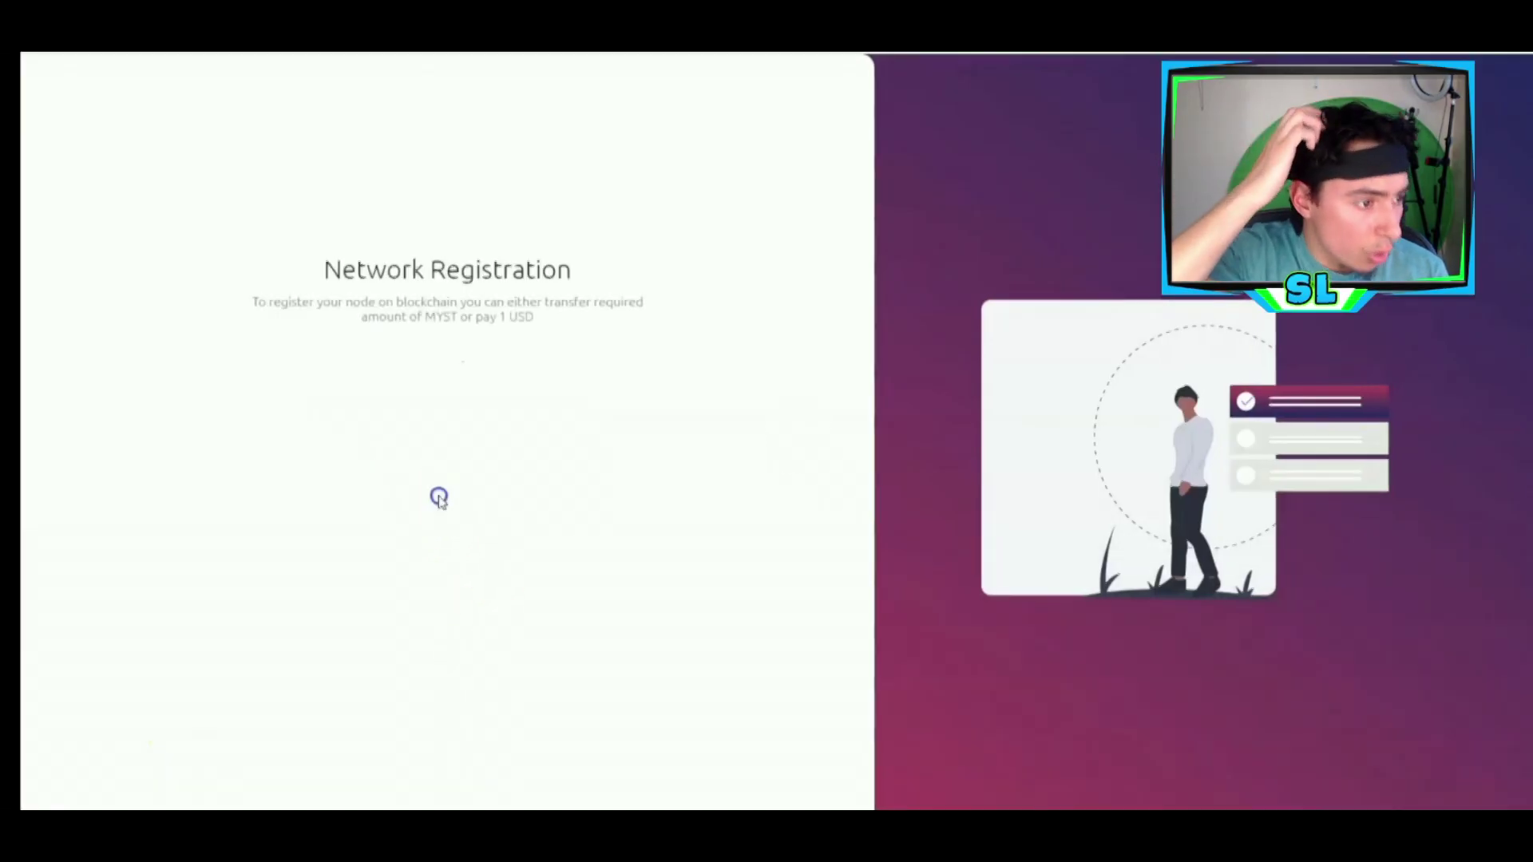